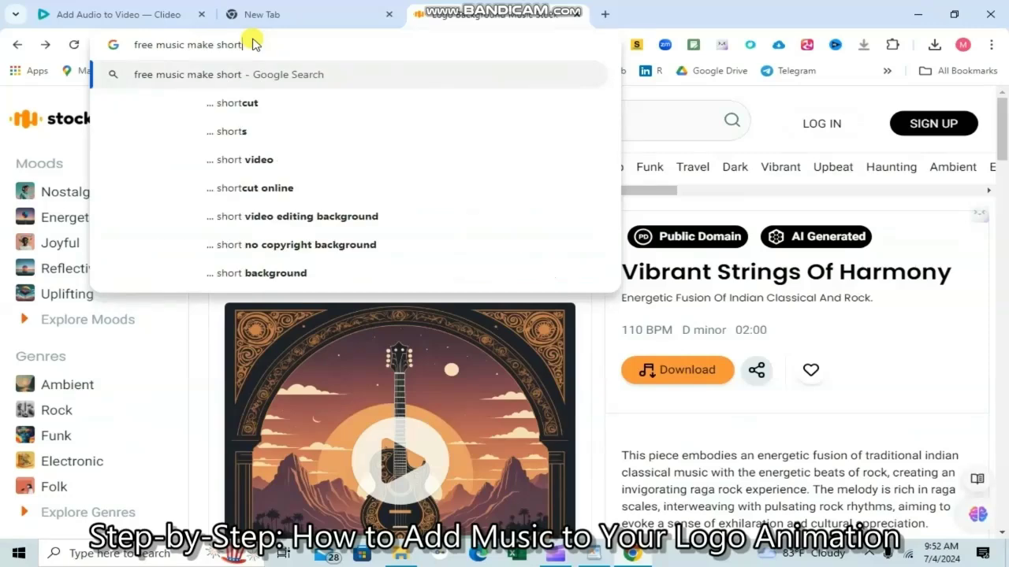
key("BackSpace")
key("BackSpace")
key("BackSpace")
key("BackSpace")
key("BackSpace")
key("BackSpace")
key("BackSpace")
key("BackSpace")
key("BackSpace")
key("BackSpace")
type("editor onl")
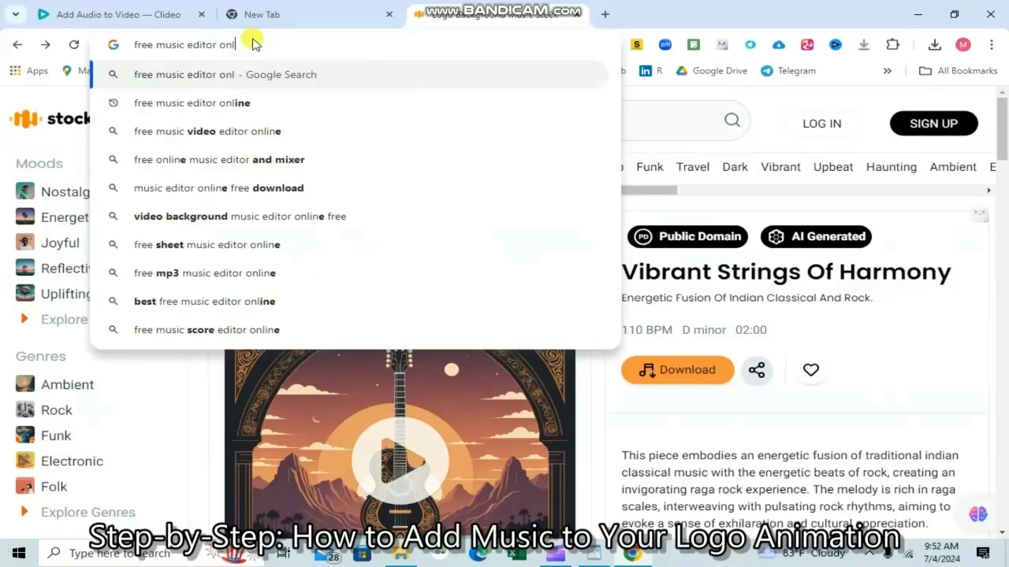
key("BackSpace")
key("BackSpace")
key("BackSpace")
key("BackSpace")
key("BackSpace")
key("BackSpace")
key("BackSpace")
key("BackSpace")
key("BackSpace")
key("BackSpace")
Search the web for "free audio make short" and open Clideo's MP3 Cutter result in a maximized window
type("m")
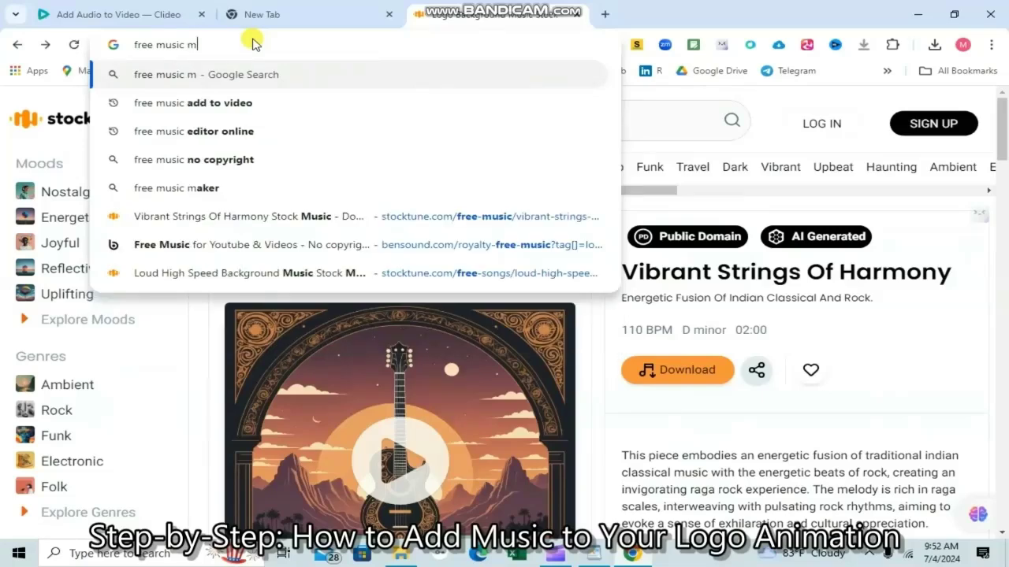
type("ake short")
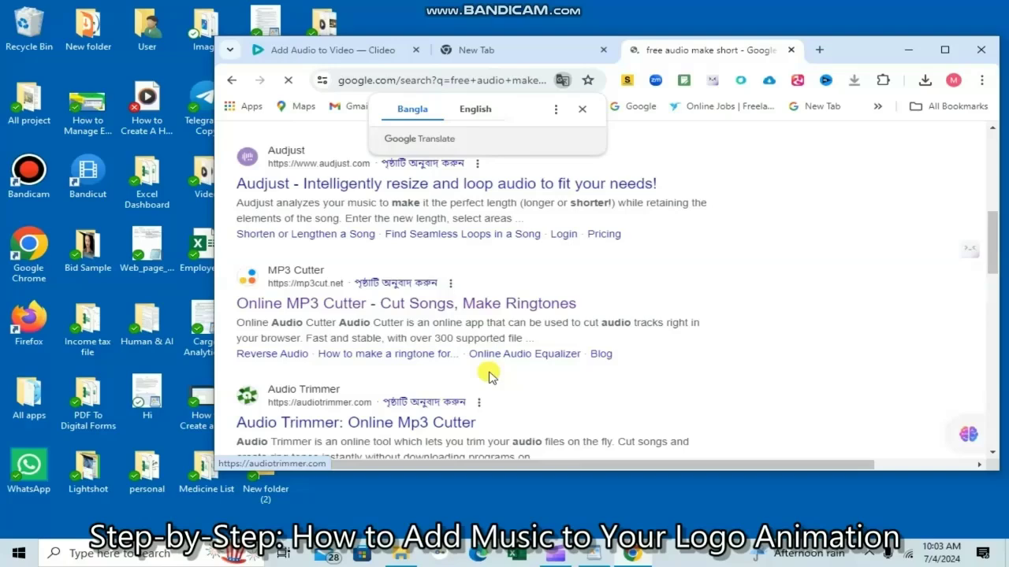
scroll(495, 377, "down", 5)
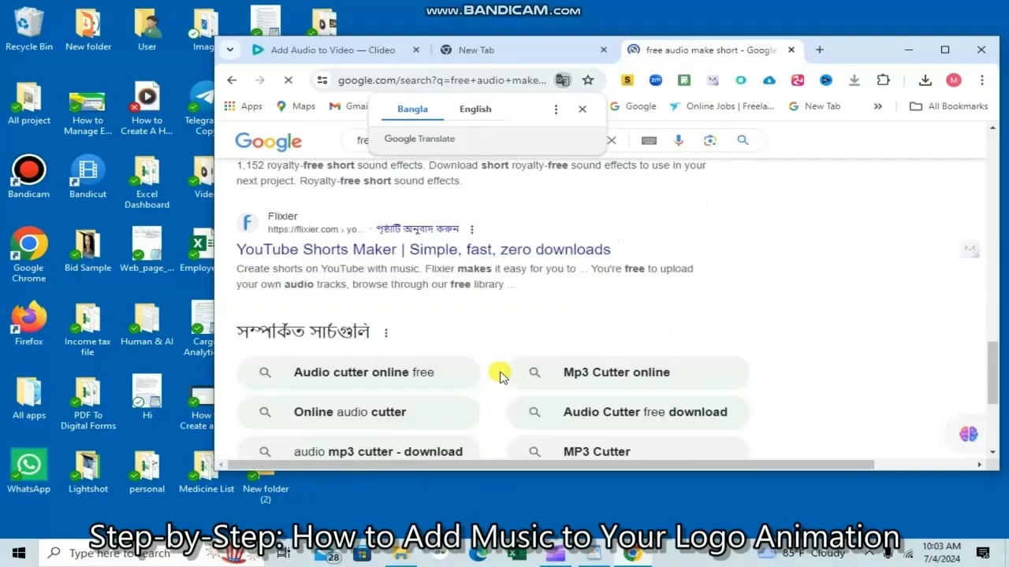
scroll(500, 375, "up", 1)
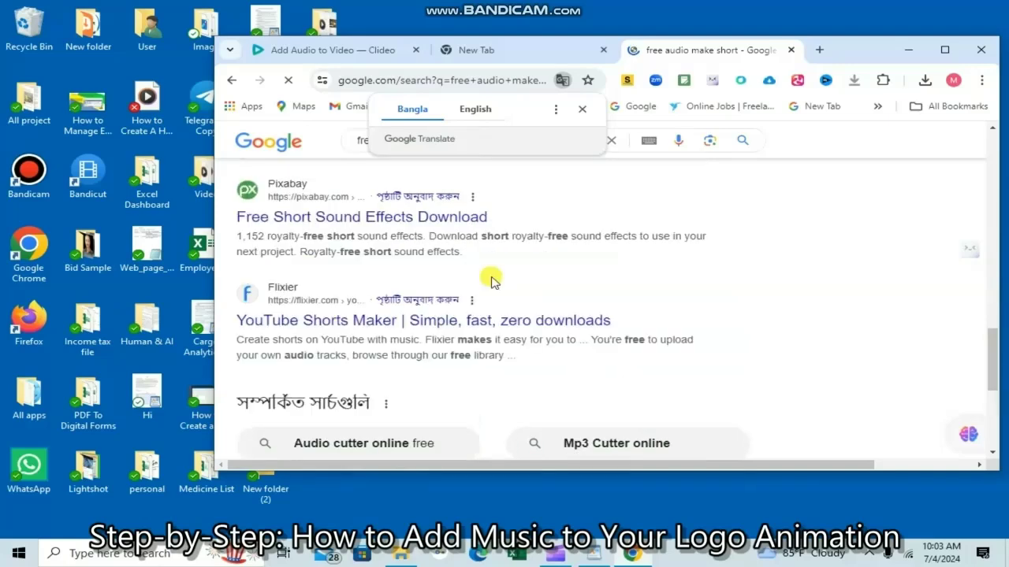
scroll(481, 323, "up", 10)
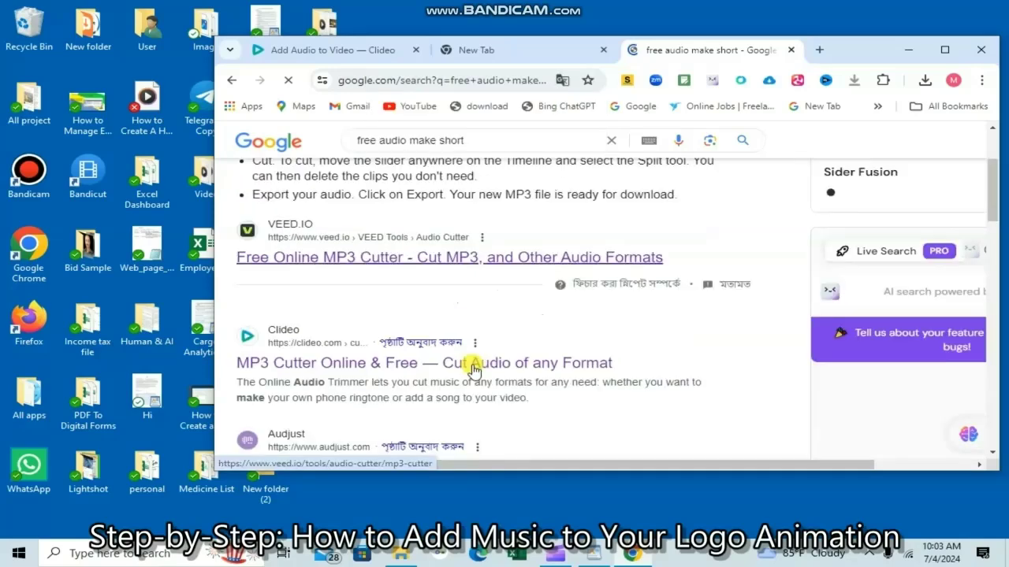
left_click(472, 363)
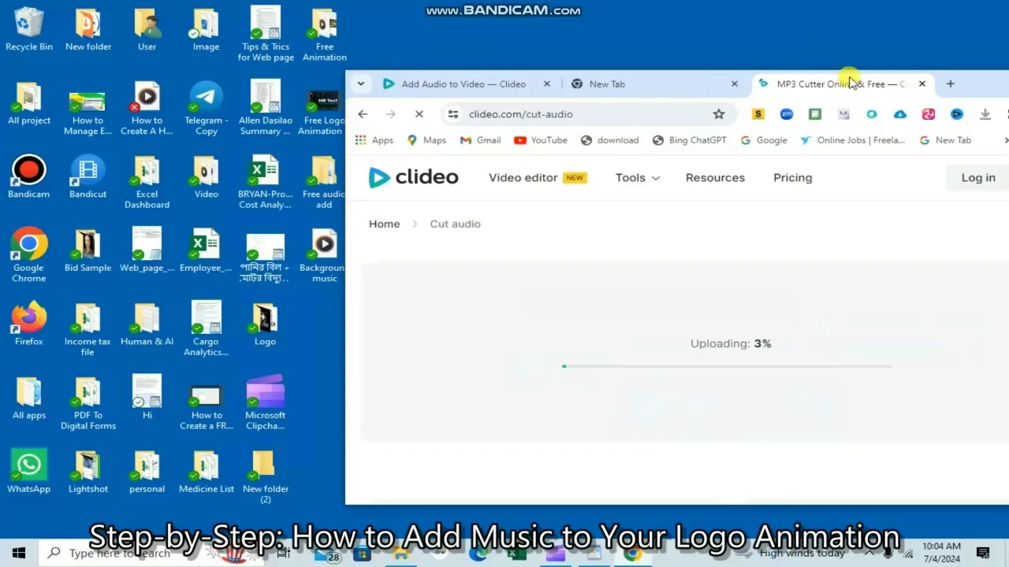
double_click(851, 82)
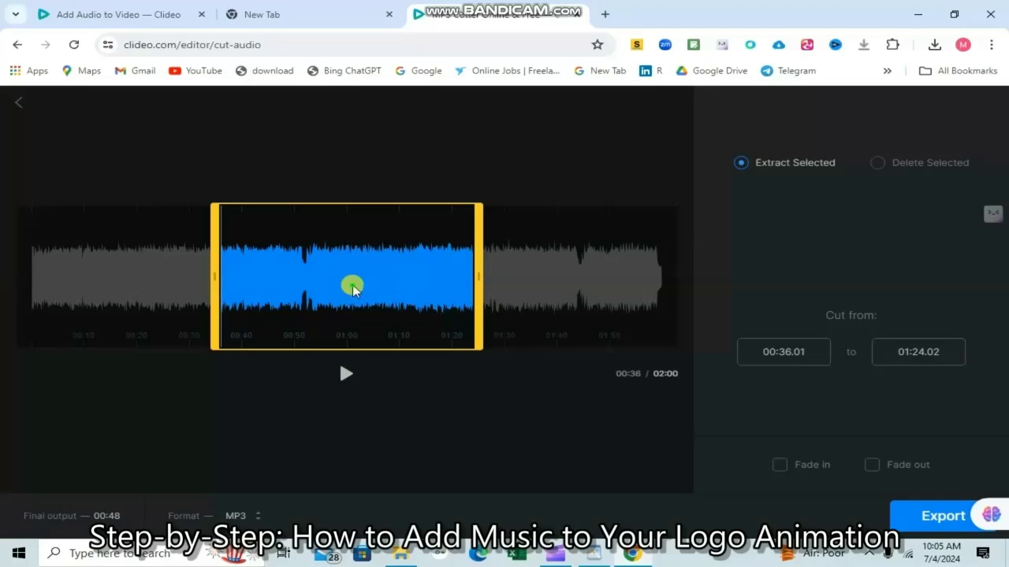
Narrow the extracted range of the uploaded track to 00:45.76 through 01:00.91
left_click_drag(353, 289, 420, 269)
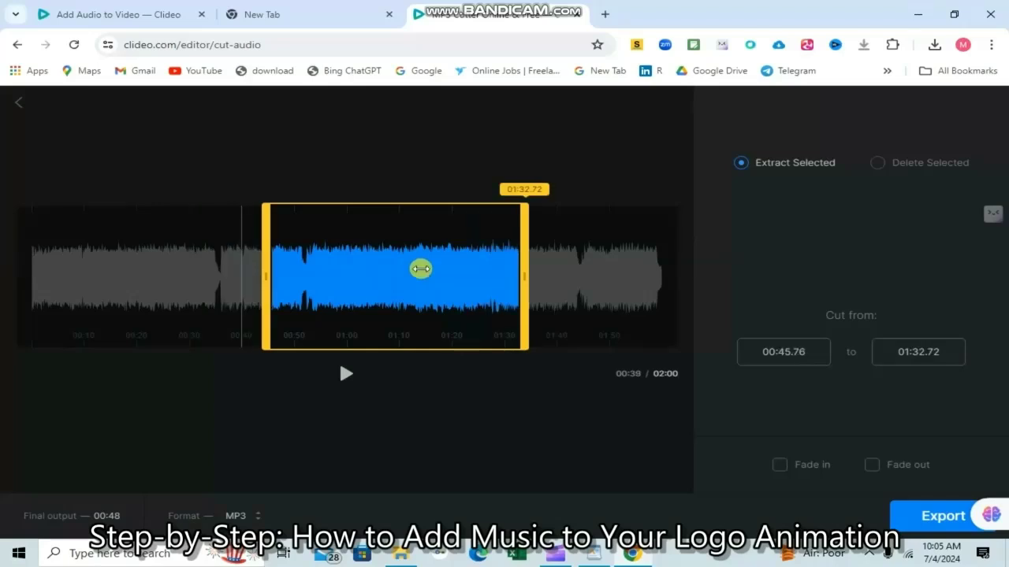
left_click_drag(524, 276, 354, 277)
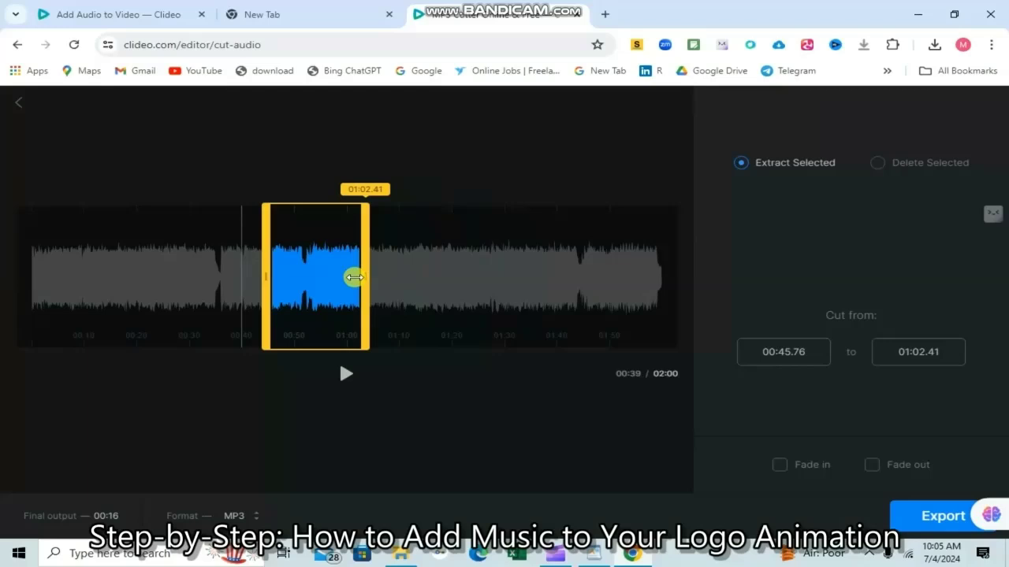
left_click_drag(354, 276, 297, 279)
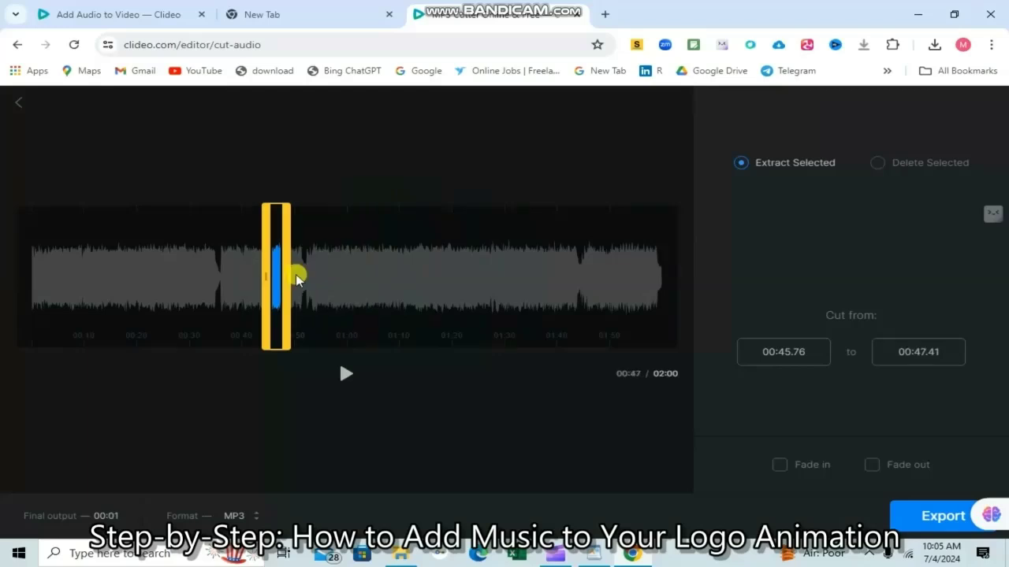
left_click_drag(290, 275, 318, 279)
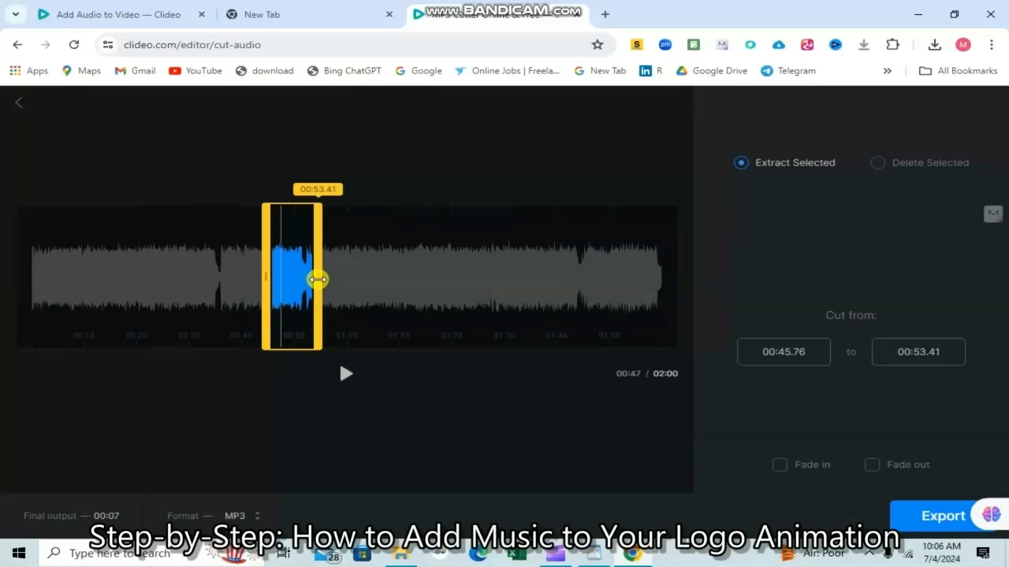
left_click_drag(317, 279, 339, 287)
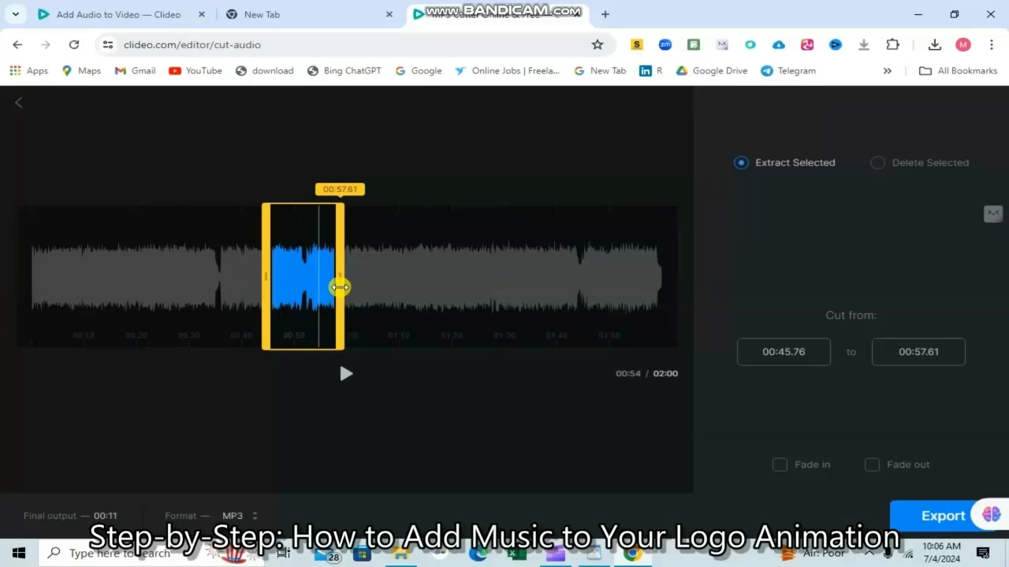
left_click_drag(339, 287, 354, 294)
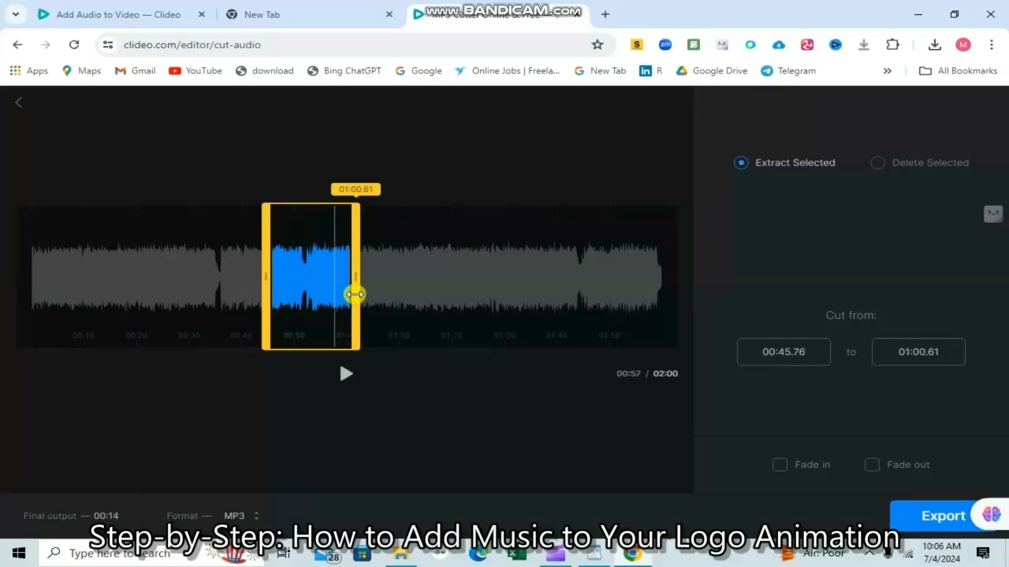
left_click_drag(355, 294, 357, 293)
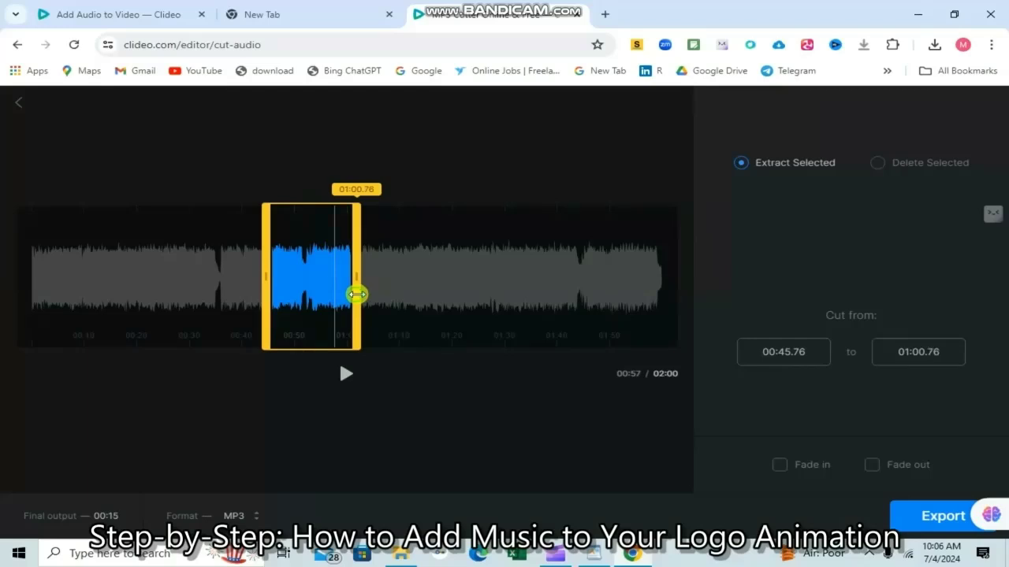
left_click_drag(356, 294, 358, 294)
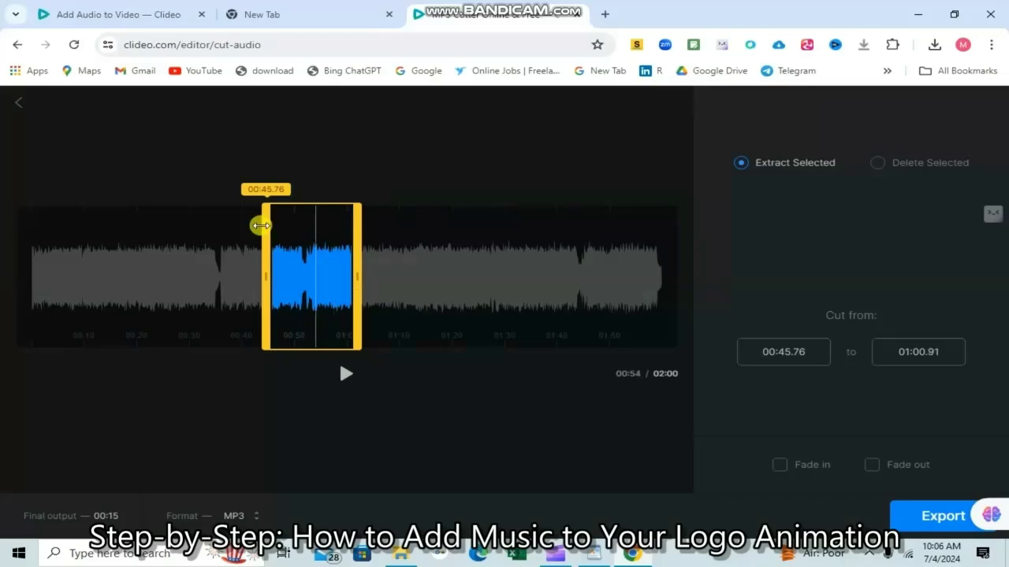
Set the extracted range to 00:00.00 through 01:44.72 and export it to the Desktop as "Background audio.mp3"
left_click_drag(261, 225, 25, 226)
left_click_drag(358, 276, 575, 294)
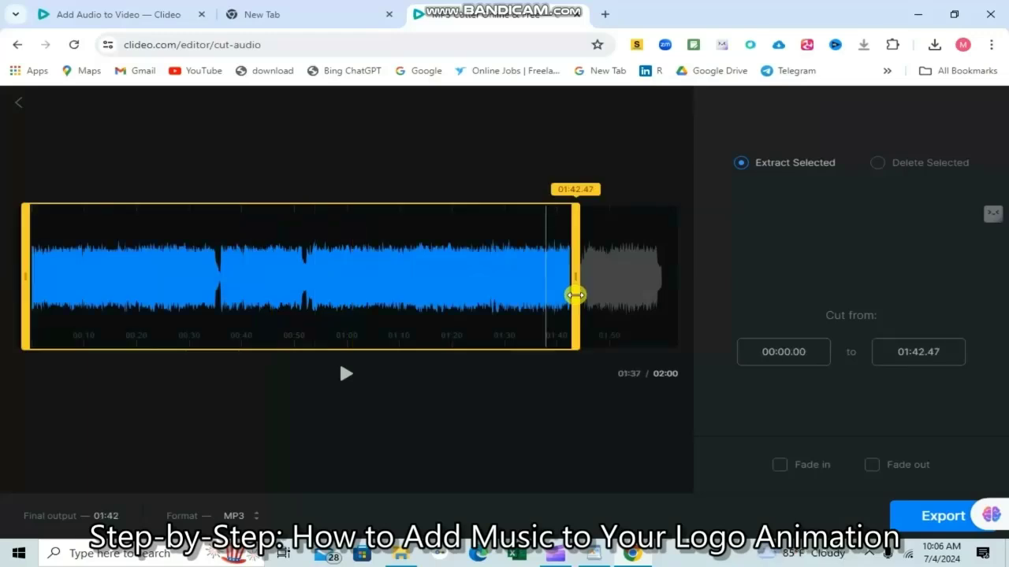
left_click_drag(575, 295, 587, 297)
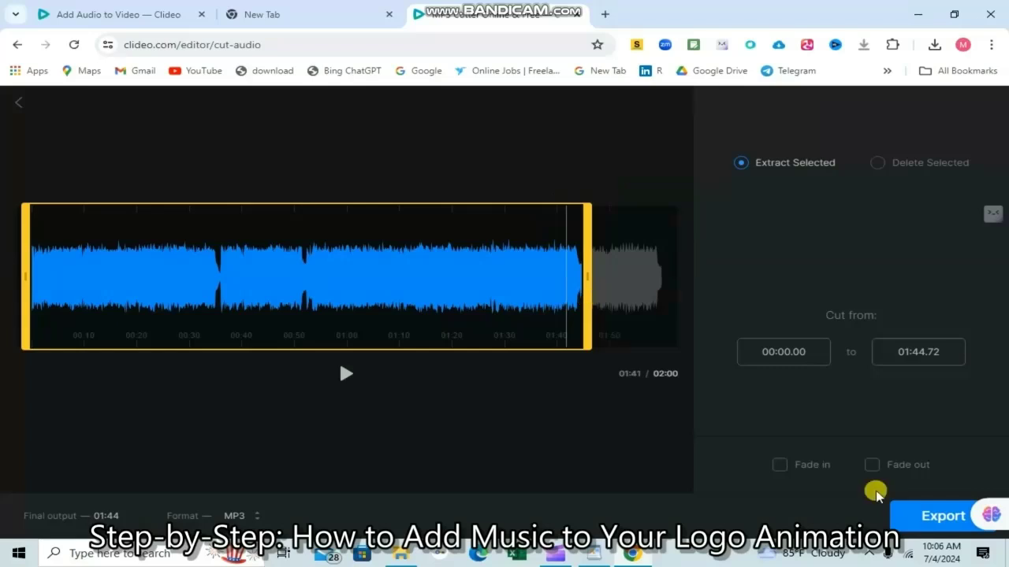
left_click(917, 523)
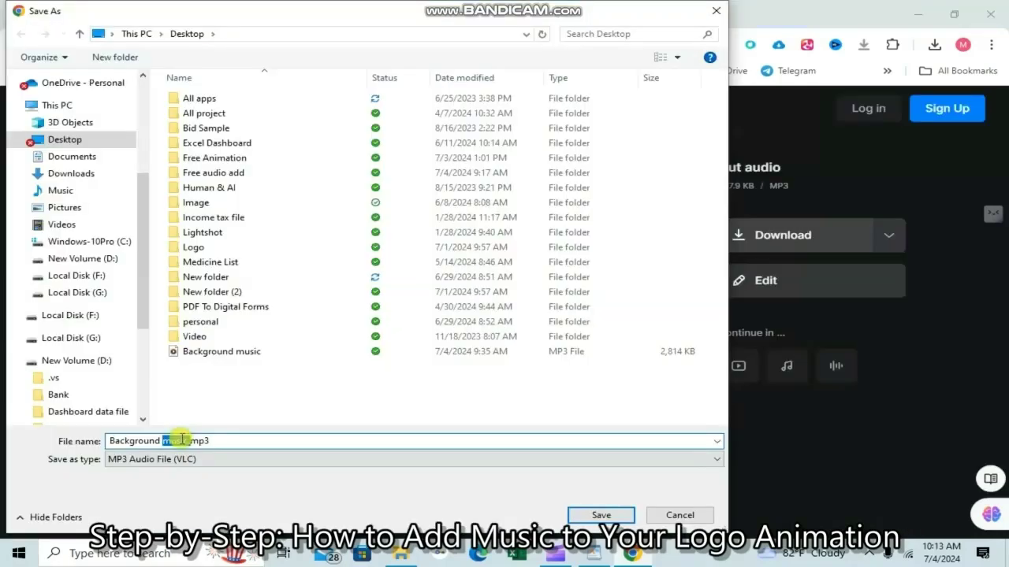
type("audio")
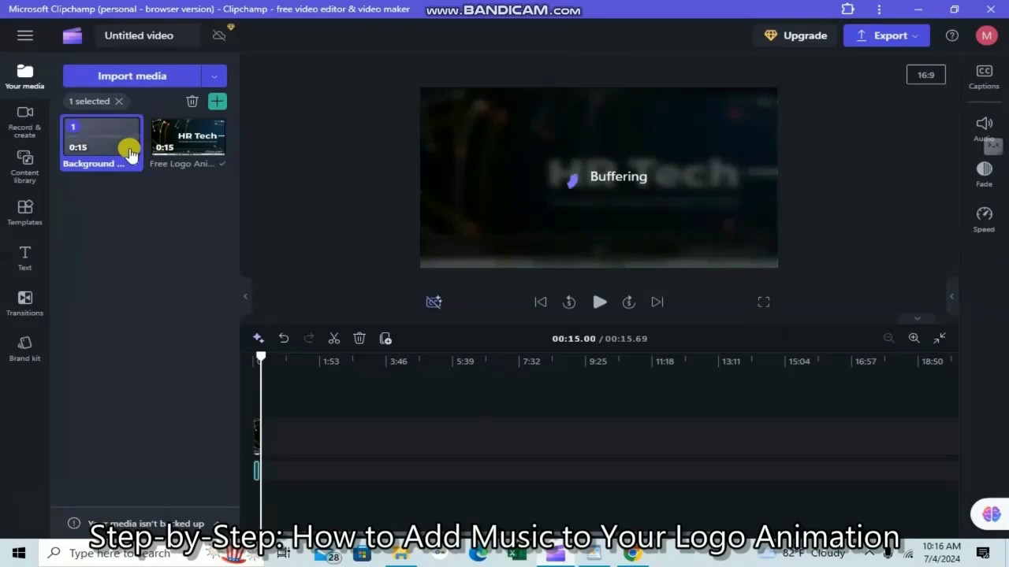
In Clipchamp, add the background audio to the timeline beneath the logo animation and play the project from the start
left_click_drag(130, 151, 246, 359)
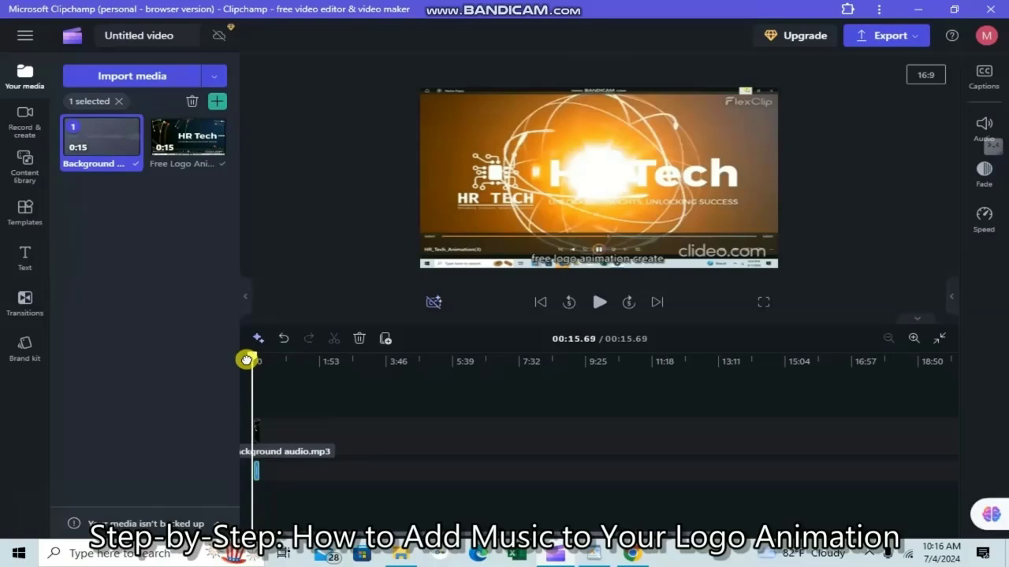
left_click(246, 359)
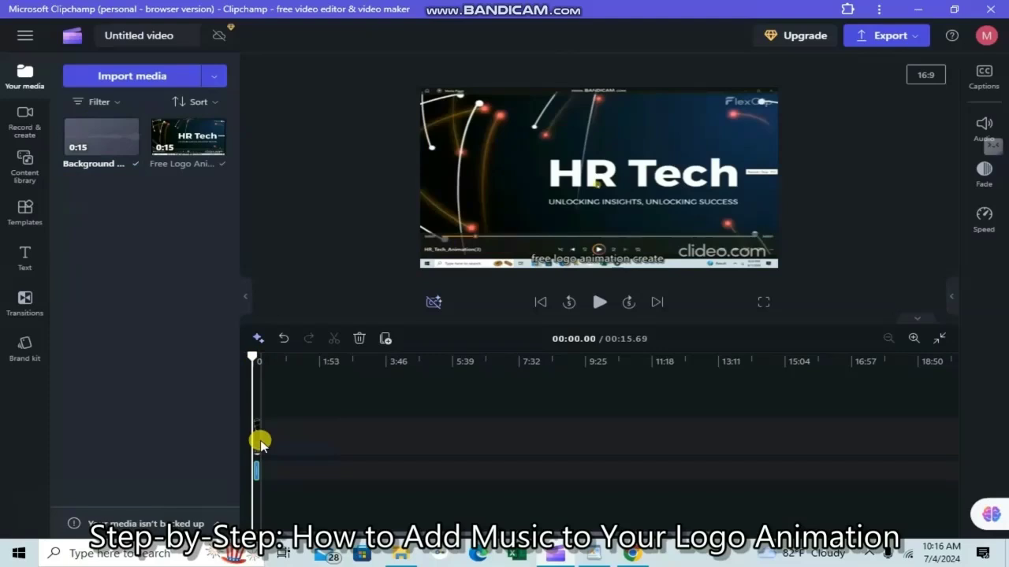
left_click(598, 303)
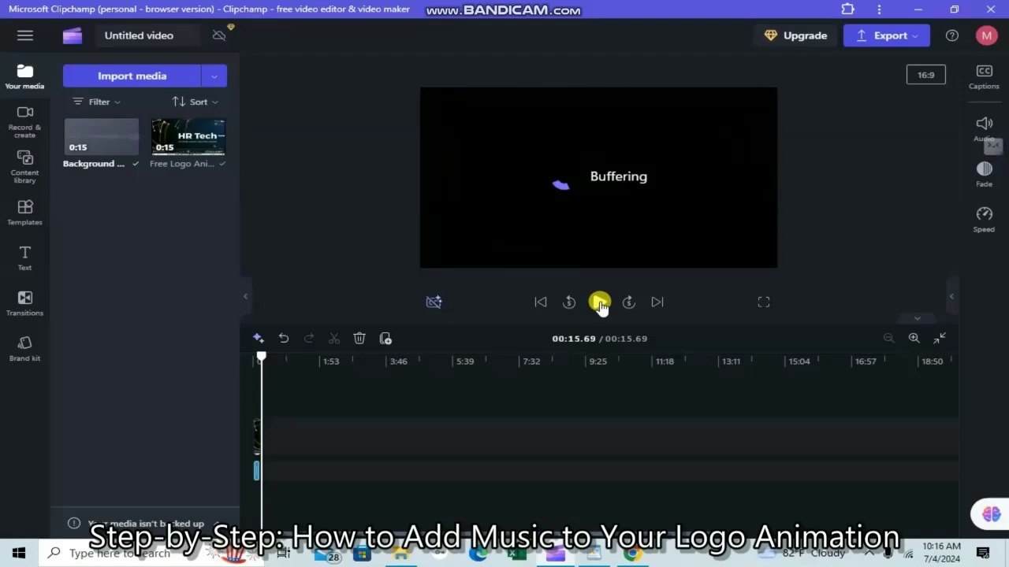
Export the video at 1080p and try to save it to the Desktop as "Step-by-Step: How to Add Music to Your Logo Animation"
left_click(877, 36)
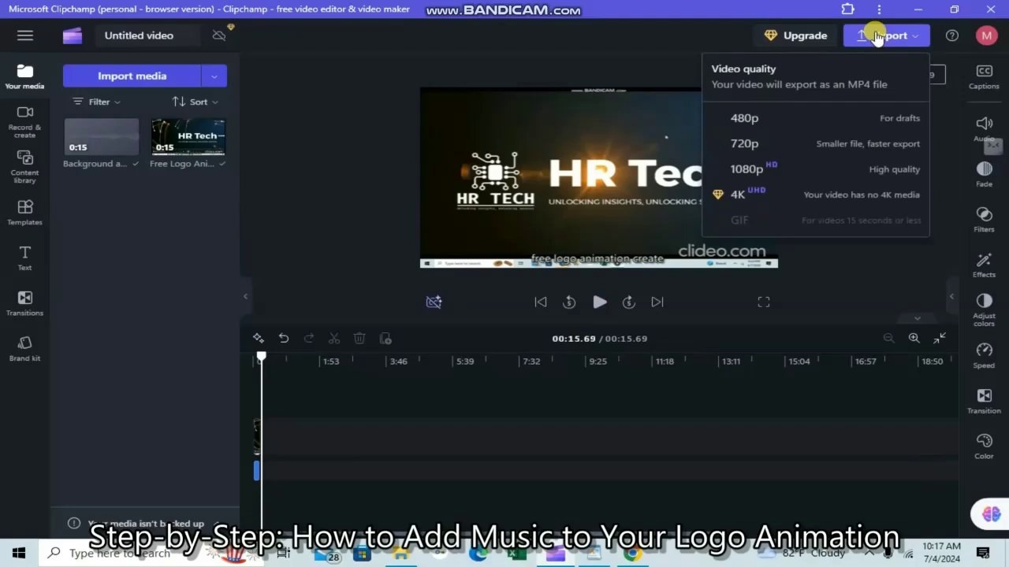
left_click(739, 170)
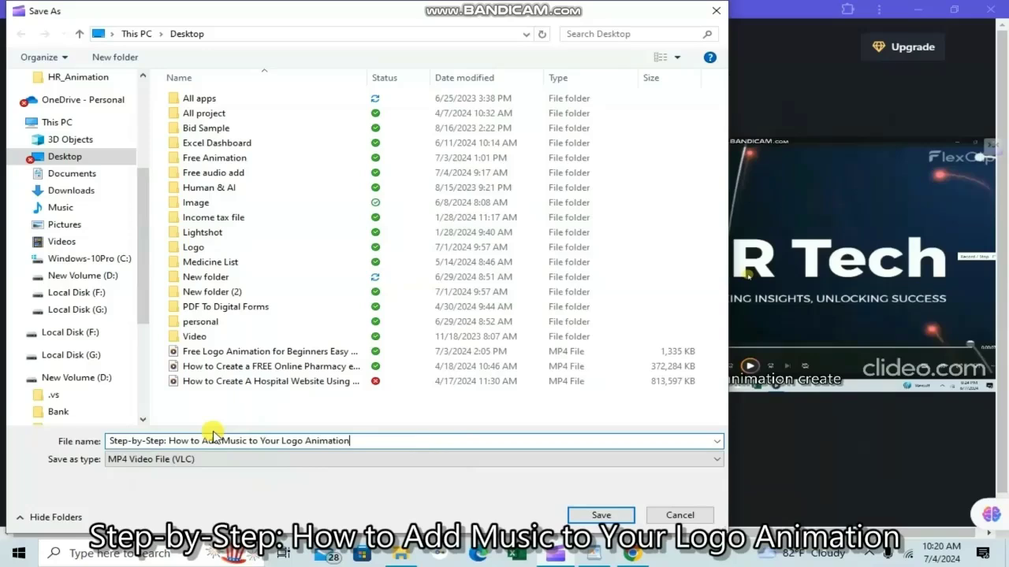
key("Return")
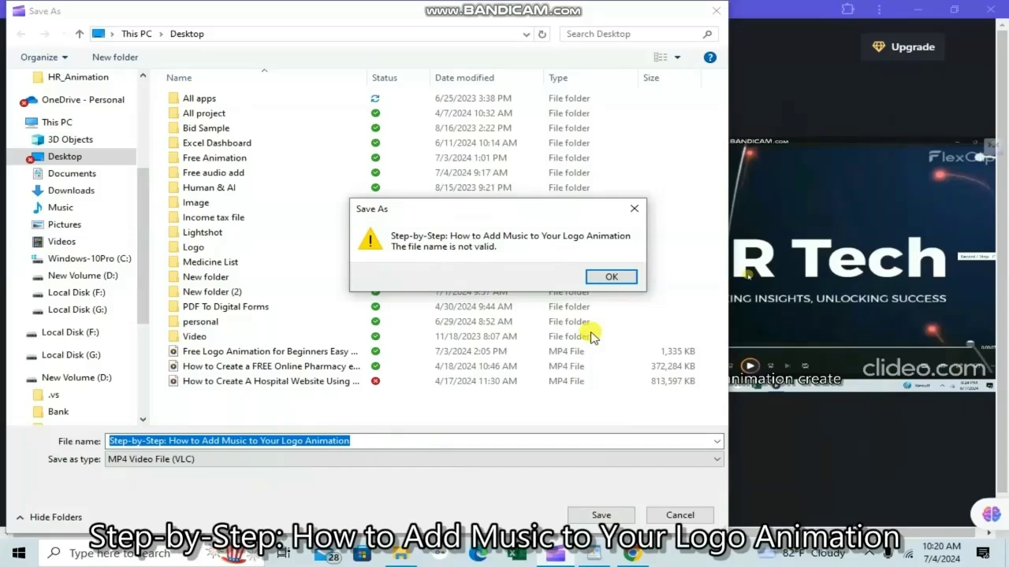
key("Return")
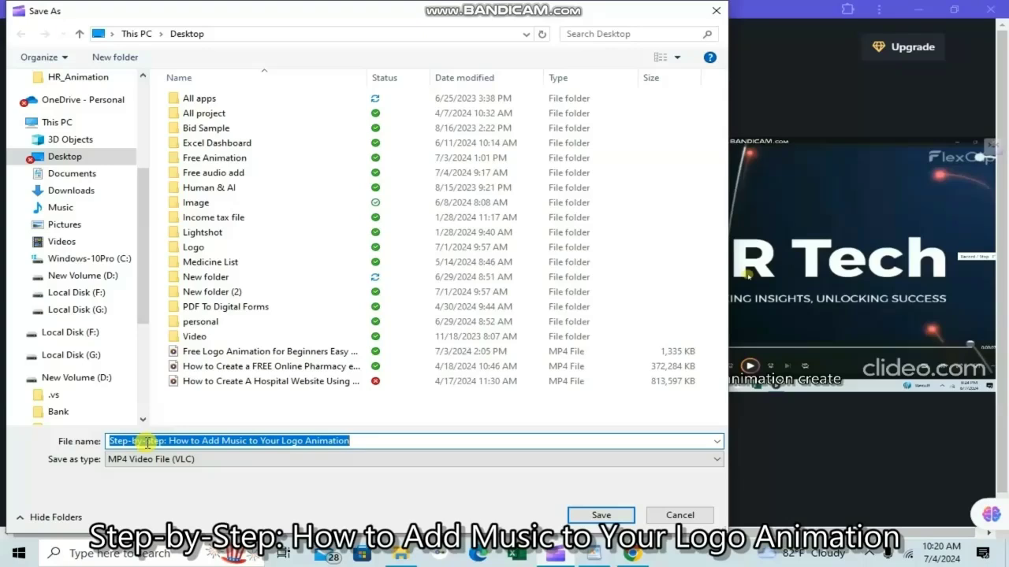
Change the file name to "Step by Step: How to Add Music to Your Logo Animation" and try to save the video again
left_click(148, 442)
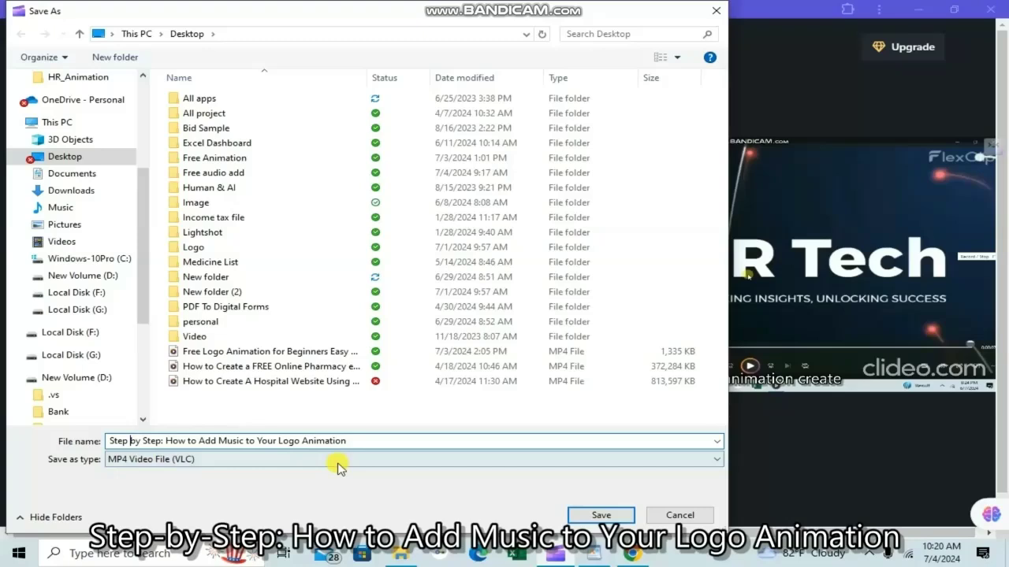
key("Return")
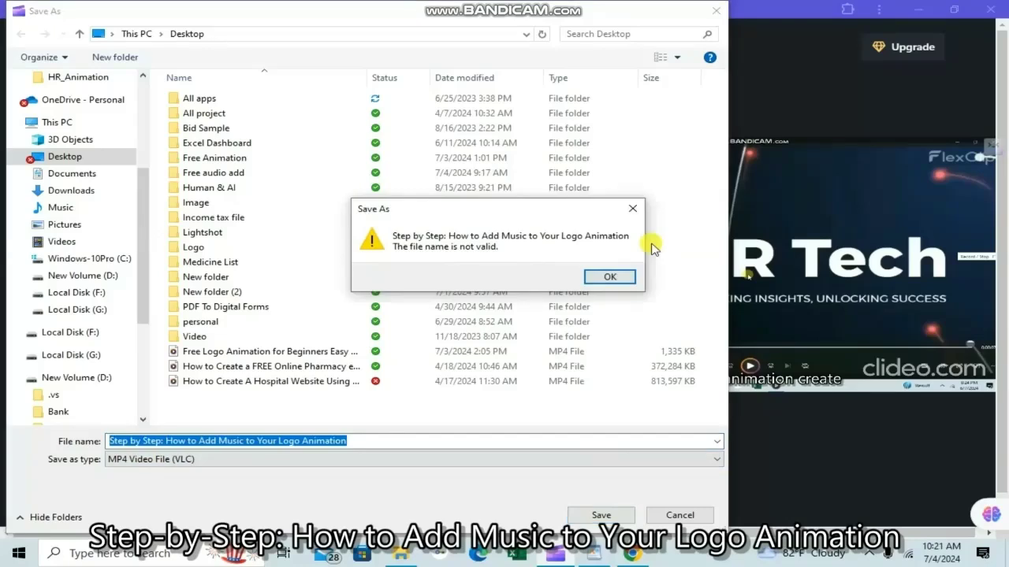
left_click(610, 276)
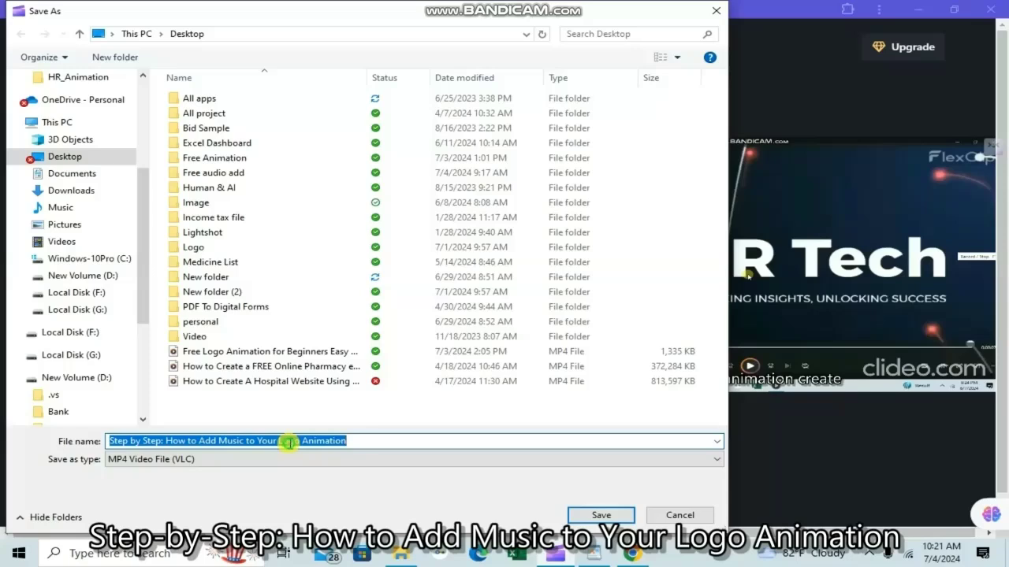
Open the exported video's file name for further editing
left_click(290, 443)
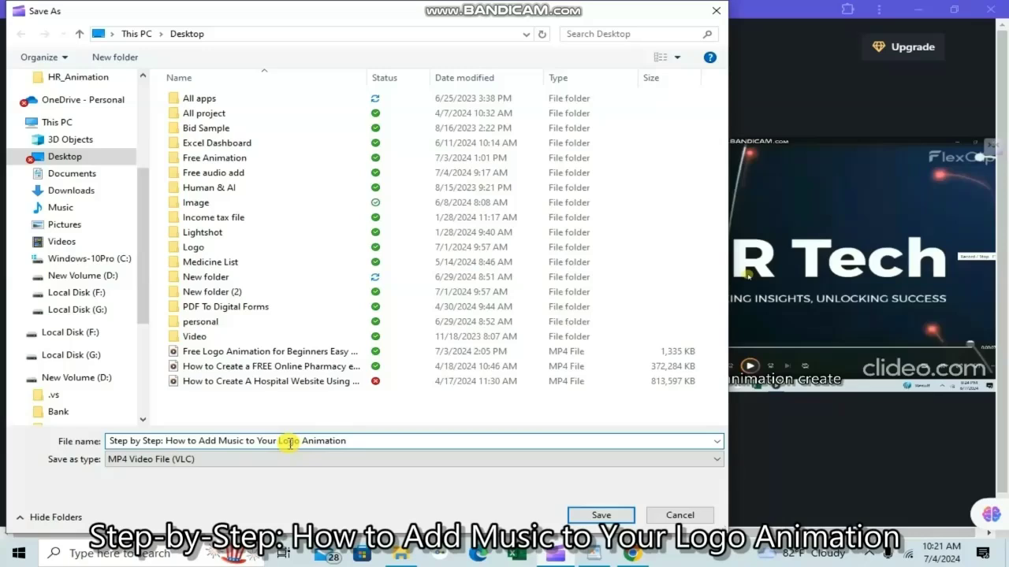